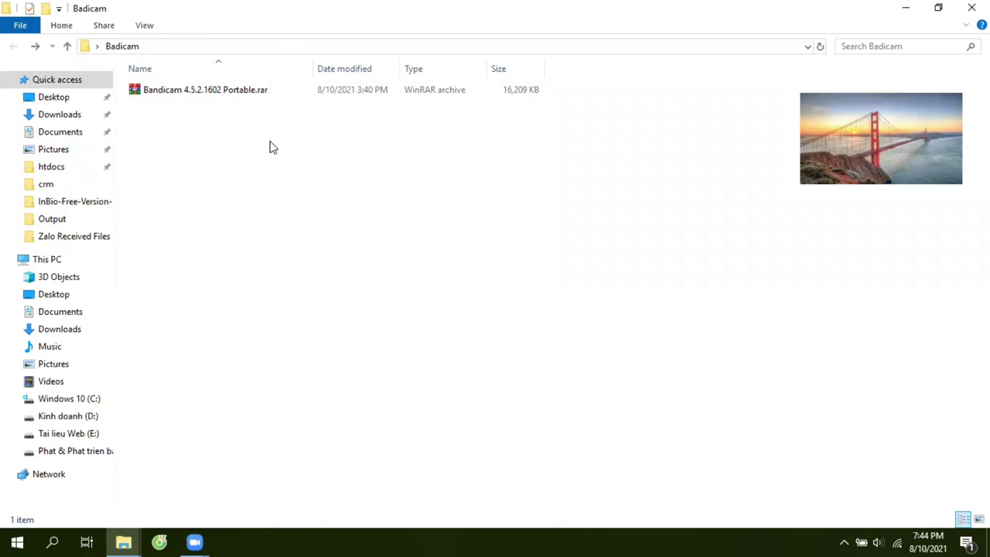
# Extract the Bandicam 4.5.2.1602 Portable.rar archive into a folder of the same name
pyautogui.click(260, 90)
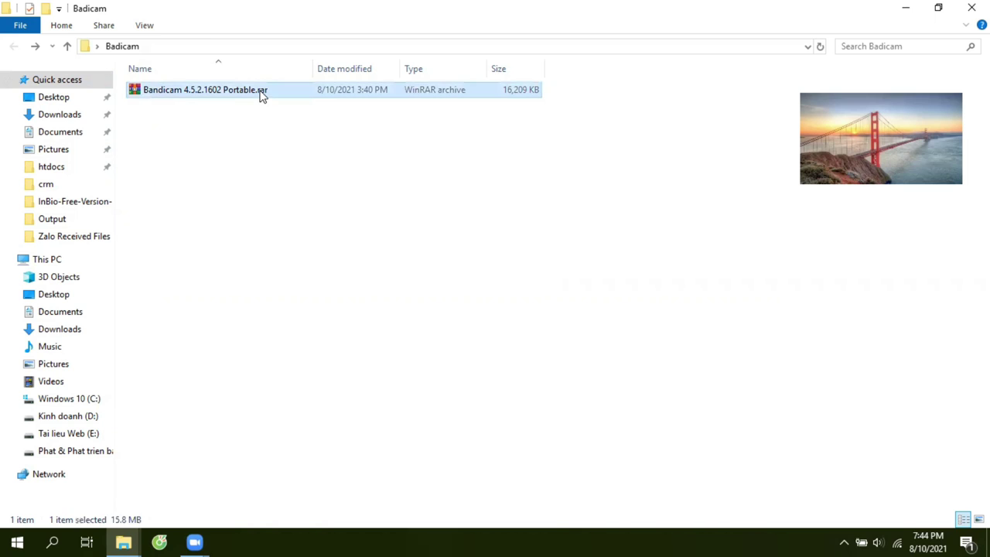
pyautogui.rightClick(262, 93)
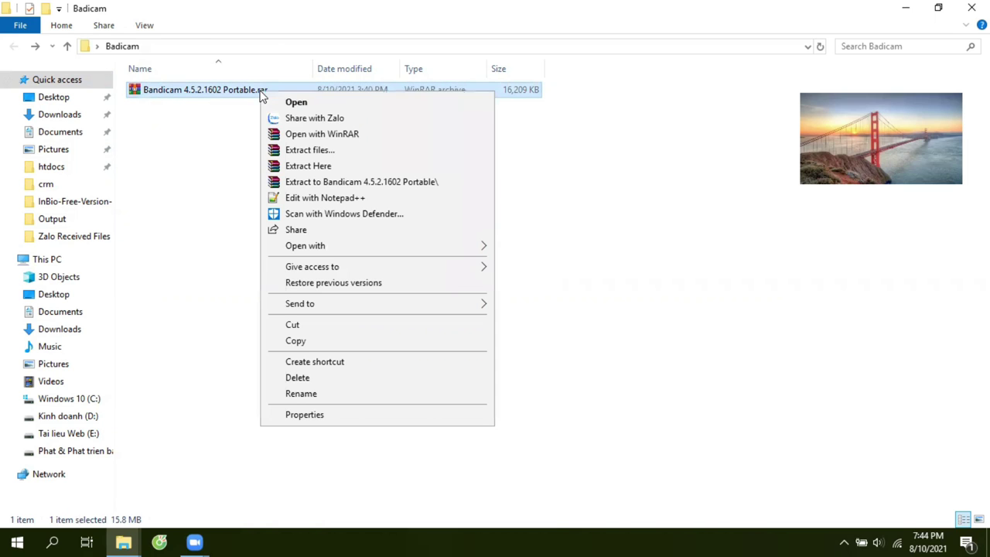
pyautogui.click(347, 183)
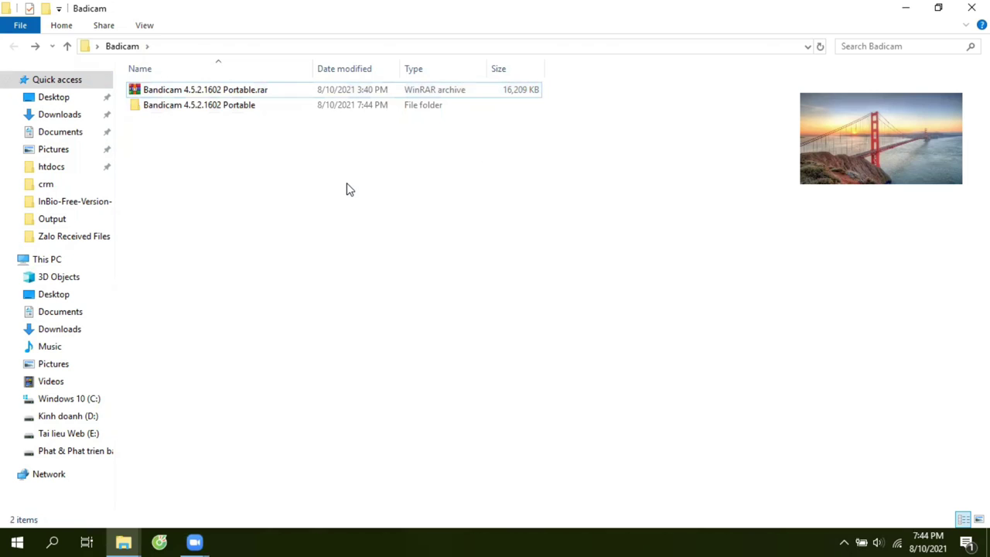
# Launch Bandicam_Portable.exe from the extracted folder and move its window nearer the middle of the screen
pyautogui.doubleClick(230, 108)
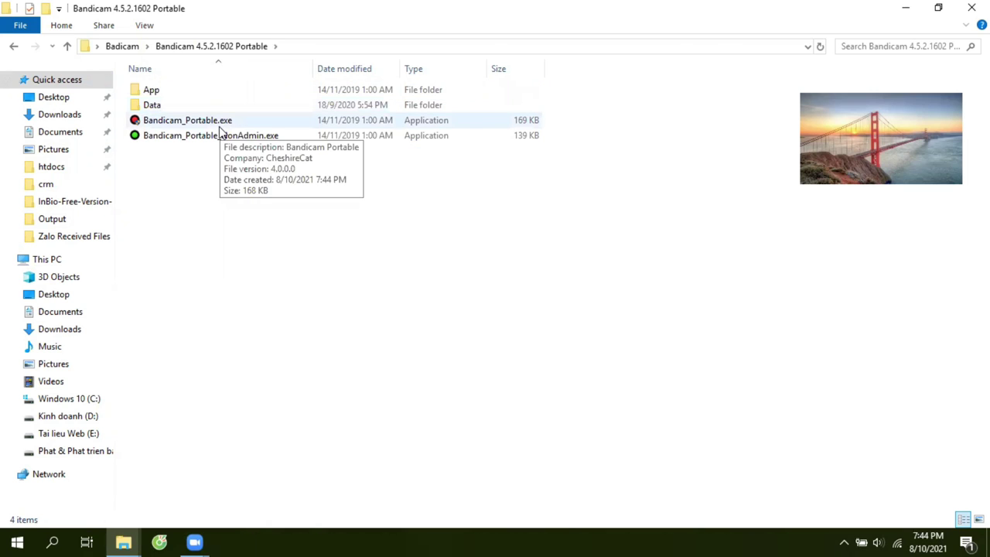
pyautogui.doubleClick(223, 122)
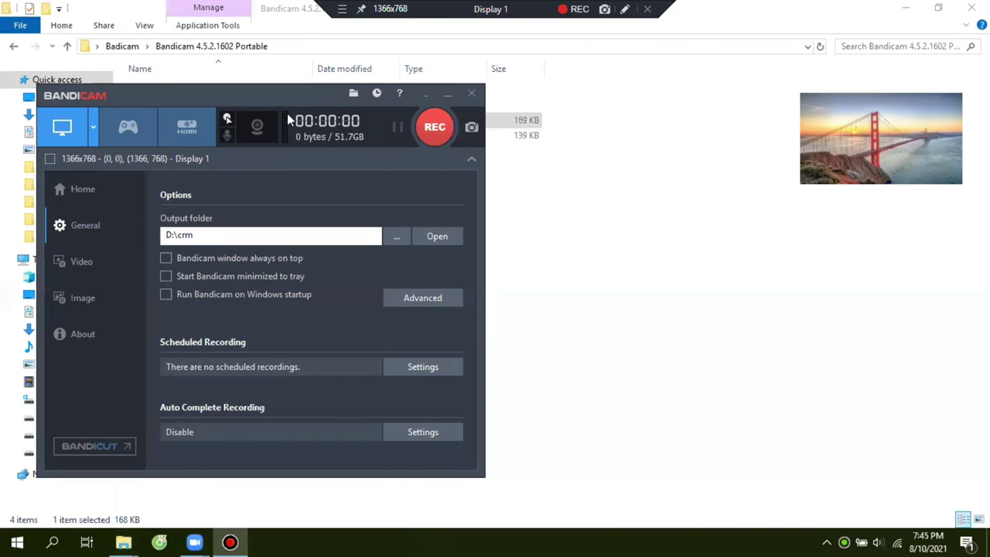
pyautogui.moveTo(280, 103); pyautogui.dragTo(452, 116)
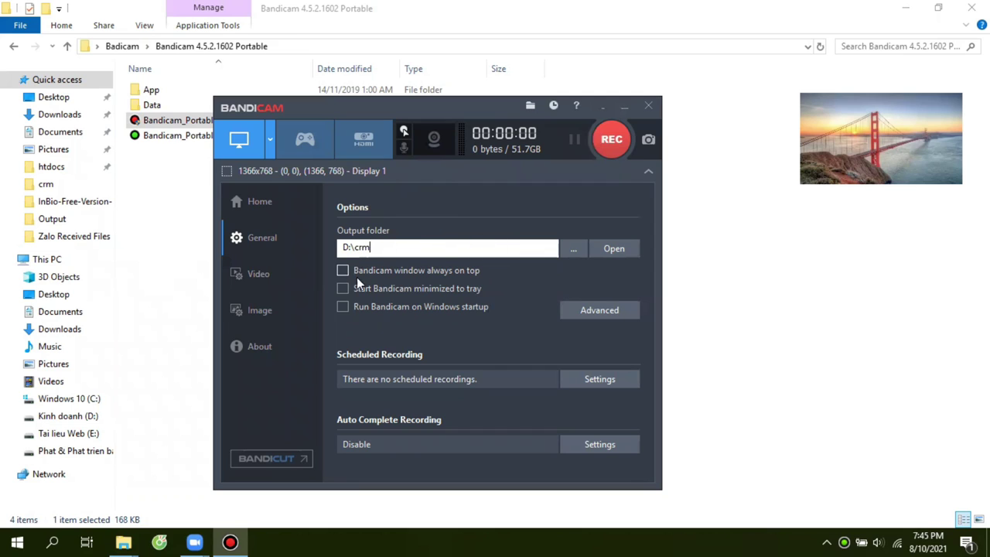
# Set the output folder for recorded videos to the Badicam folder on the Desktop
pyautogui.click(573, 248)
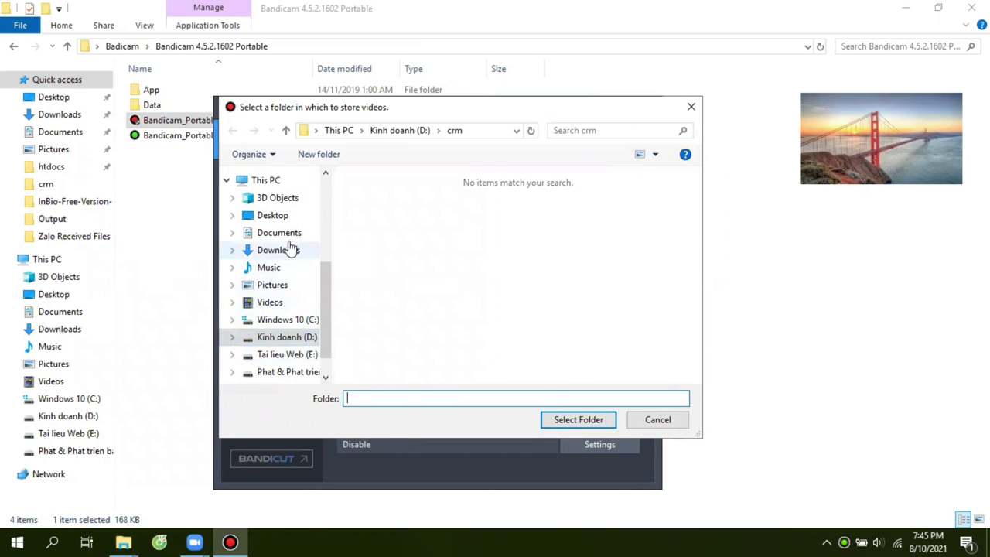
pyautogui.click(282, 218)
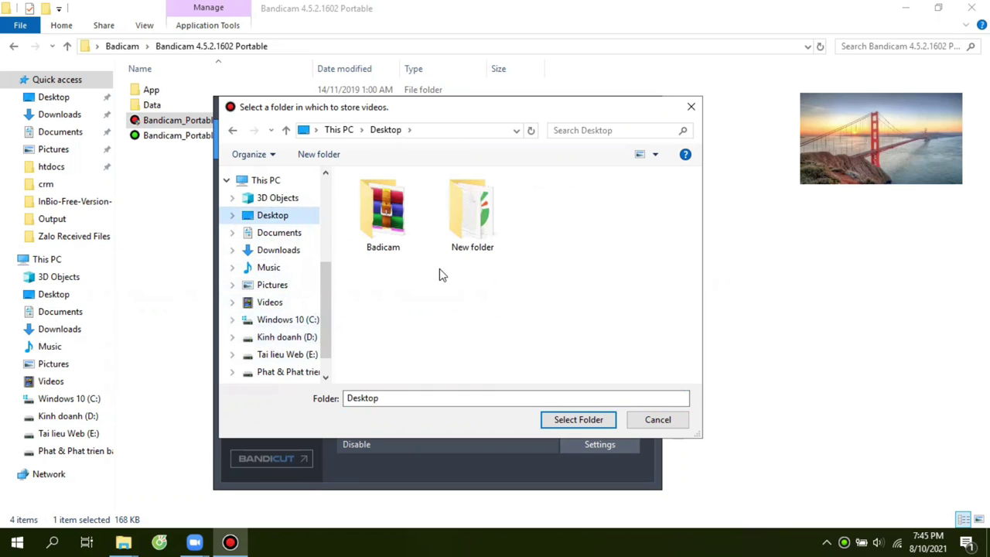
pyautogui.doubleClick(386, 246)
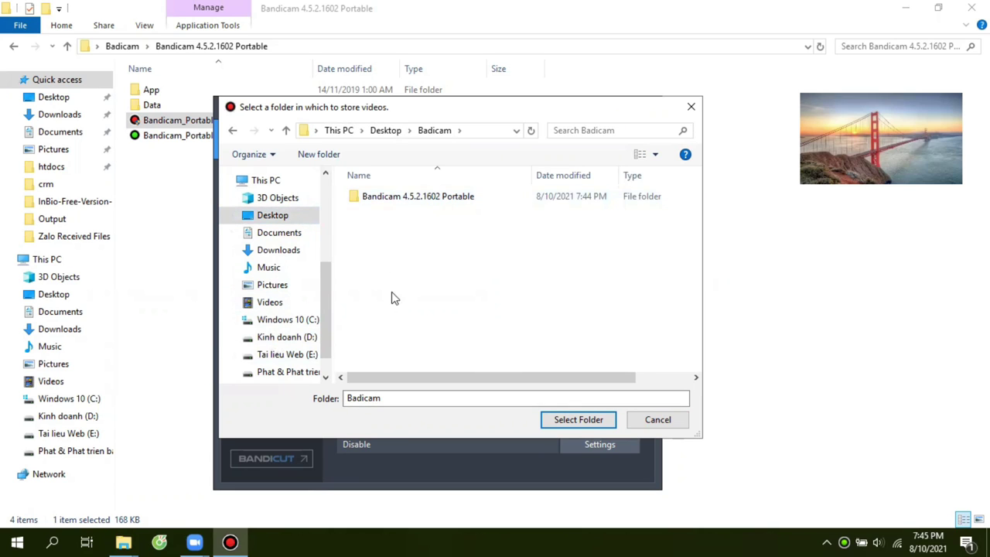
pyautogui.click(577, 422)
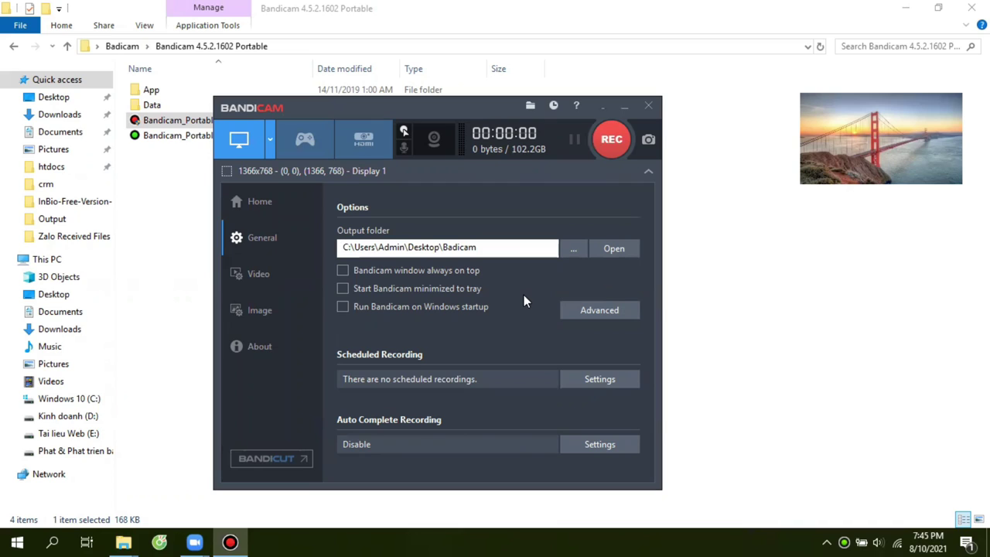
# Set the primary sound device for recordings to Microphone Array (Realtek High Definition Audio)
pyautogui.click(405, 153)
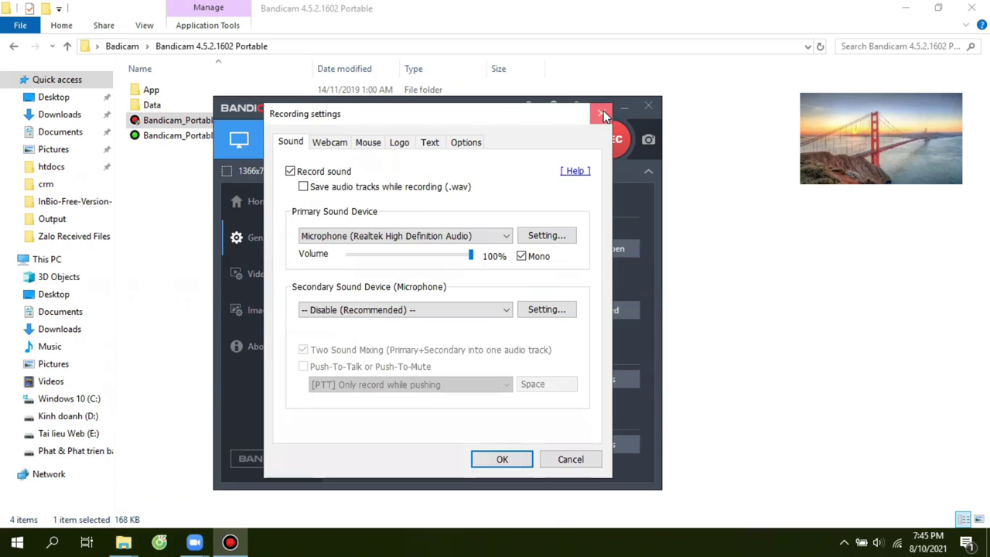
pyautogui.click(603, 113)
pyautogui.click(405, 151)
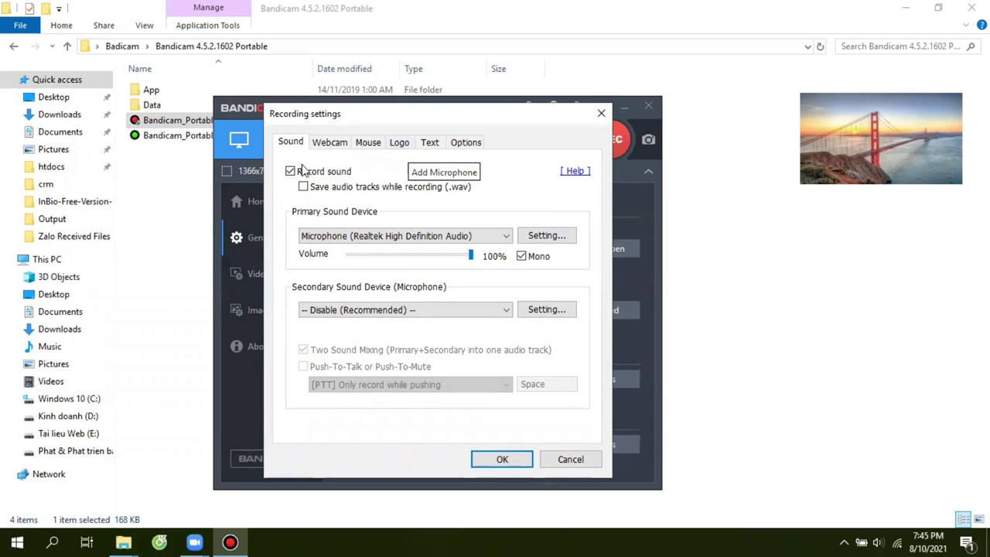
pyautogui.click(370, 235)
pyautogui.click(369, 236)
pyautogui.click(370, 236)
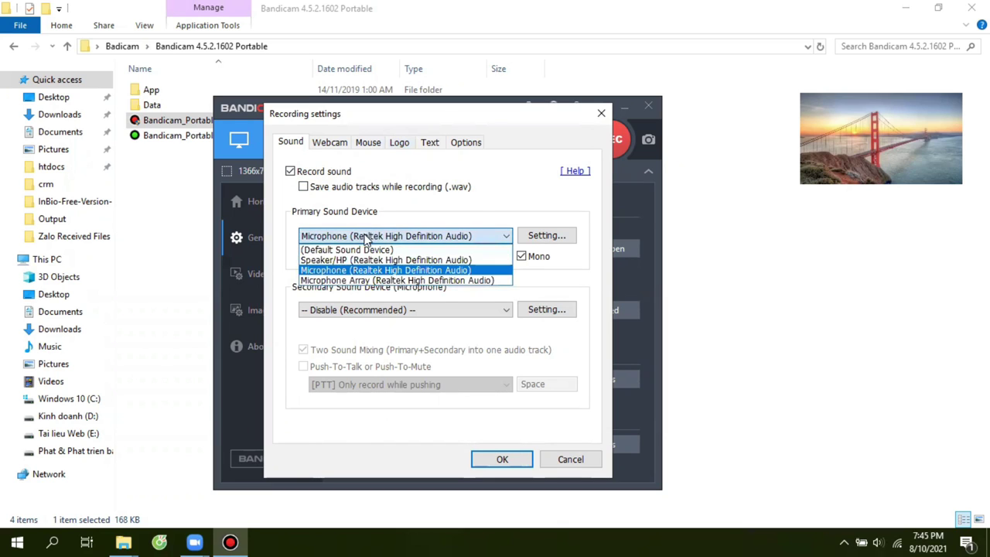
pyautogui.click(349, 270)
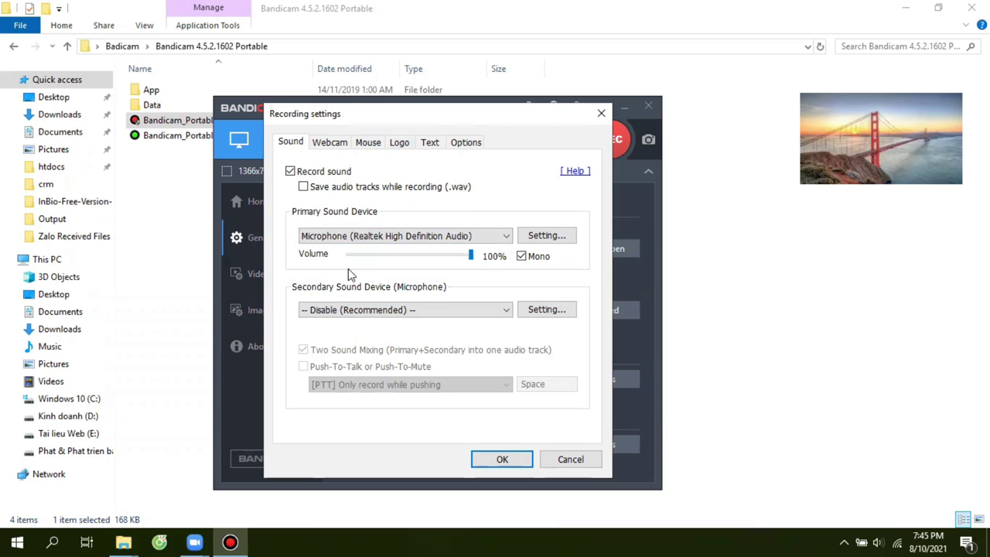
pyautogui.click(369, 241)
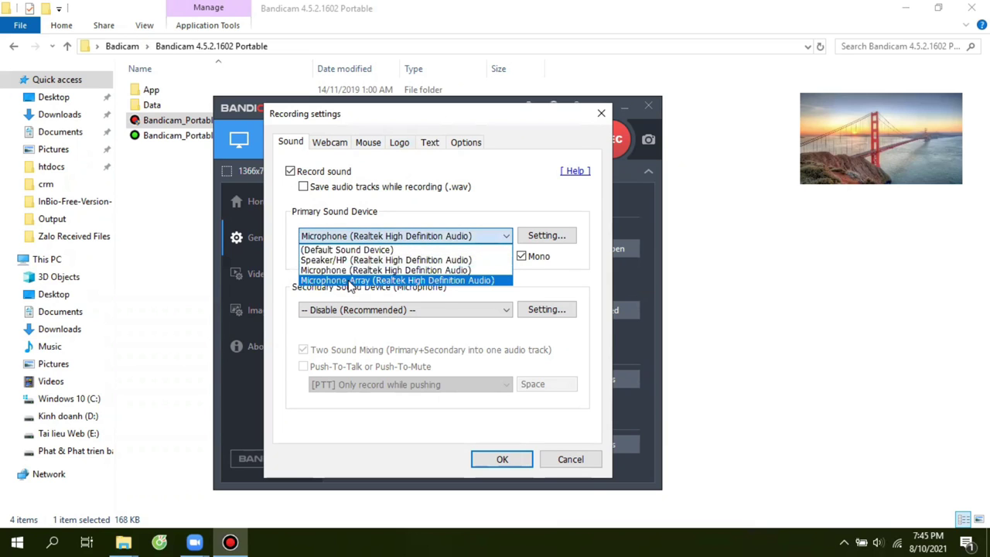
pyautogui.click(351, 281)
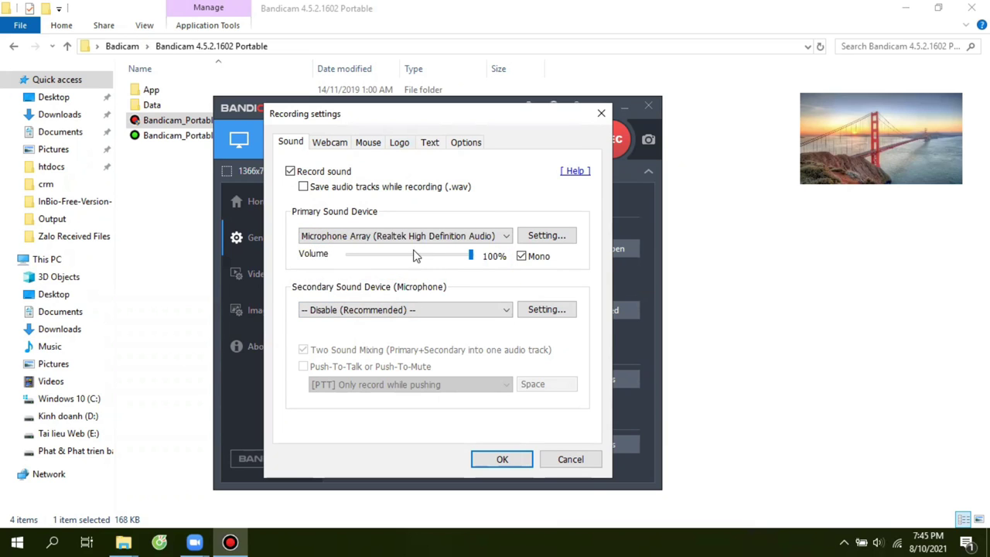
pyautogui.click(501, 458)
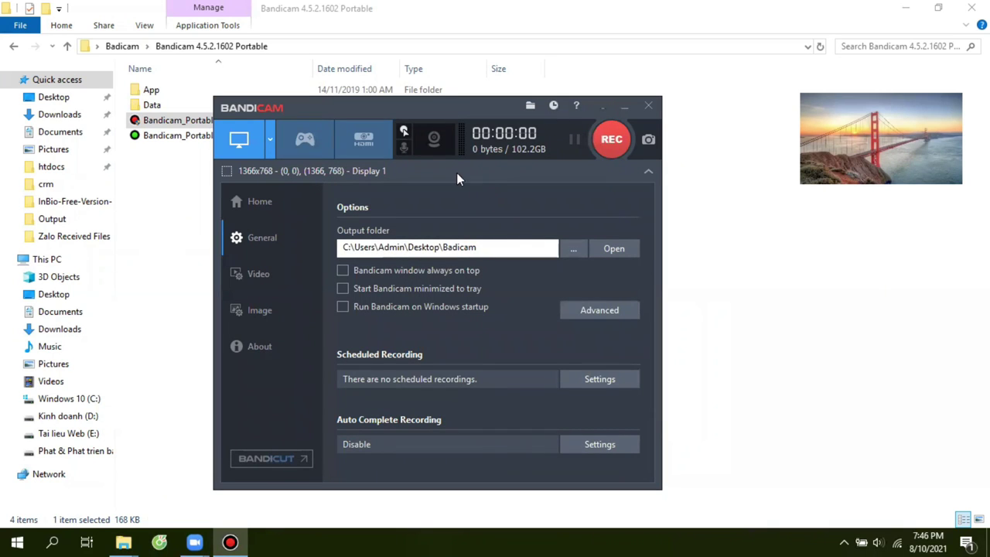
# Select a custom recording area of about 855x486 over the file window and close that recording frame
pyautogui.click(270, 148)
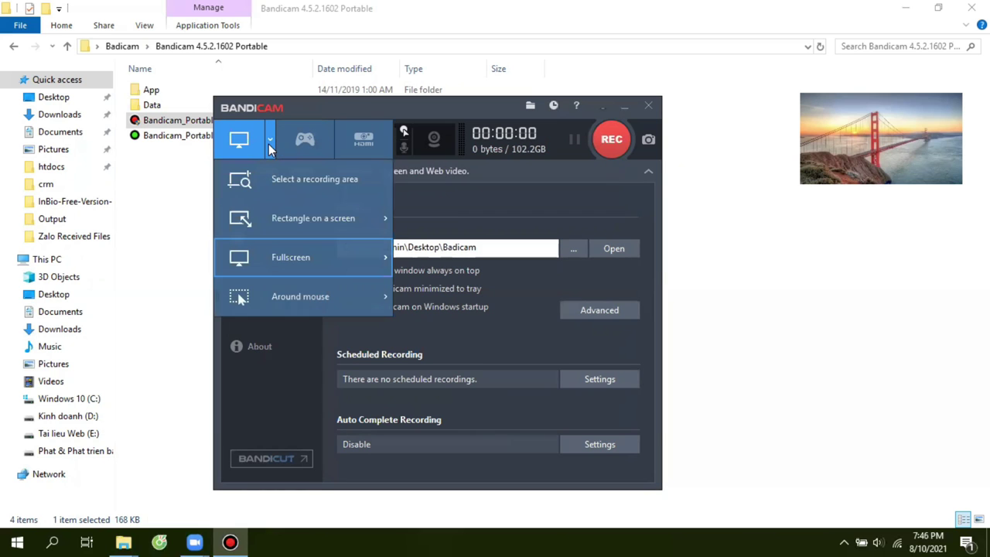
pyautogui.click(267, 180)
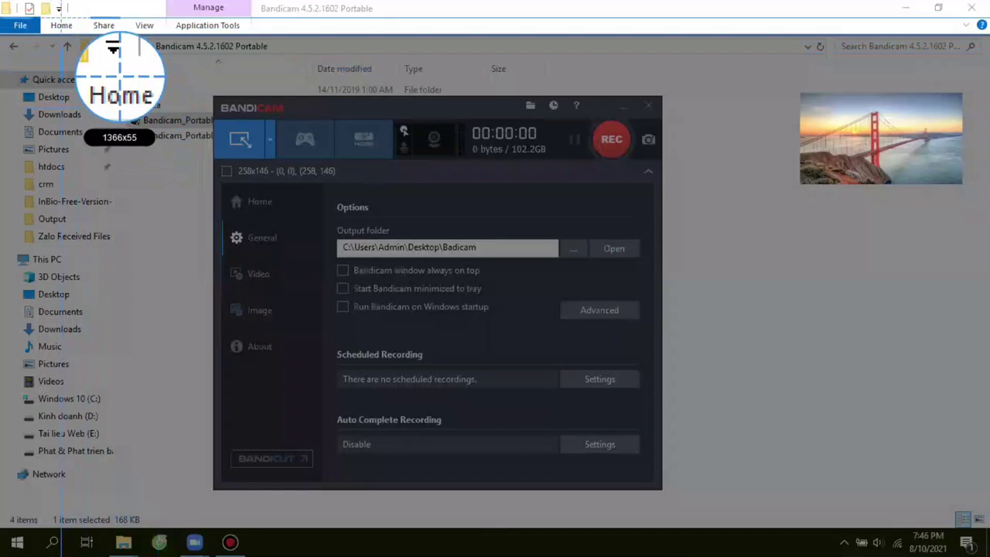
pyautogui.moveTo(59, 14); pyautogui.dragTo(681, 369)
pyautogui.moveTo(704, 407); pyautogui.dragTo(781, 487)
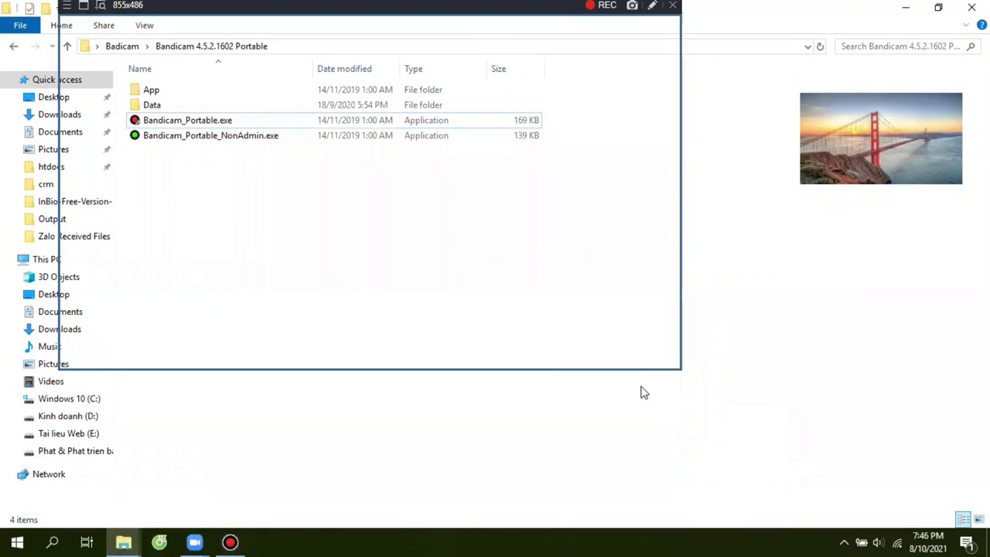
pyautogui.click(671, 6)
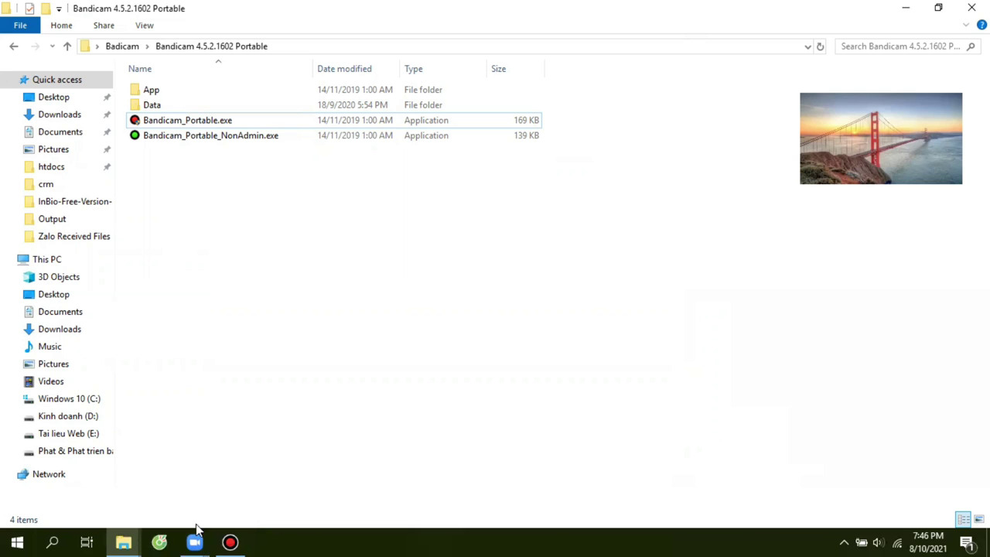
# Bring the recorder window back and set the recording mode to Fullscreen on Display 1
pyautogui.click(229, 541)
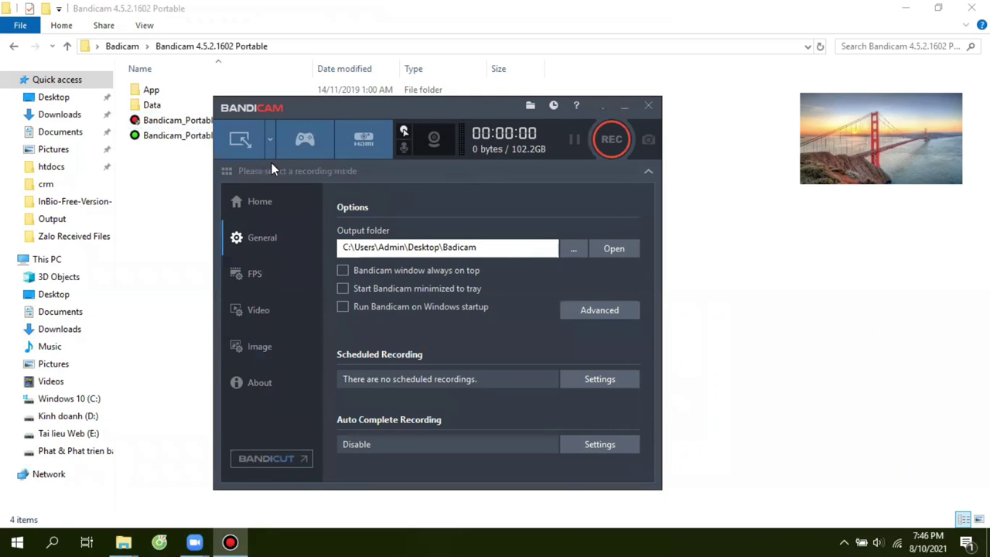
pyautogui.click(266, 153)
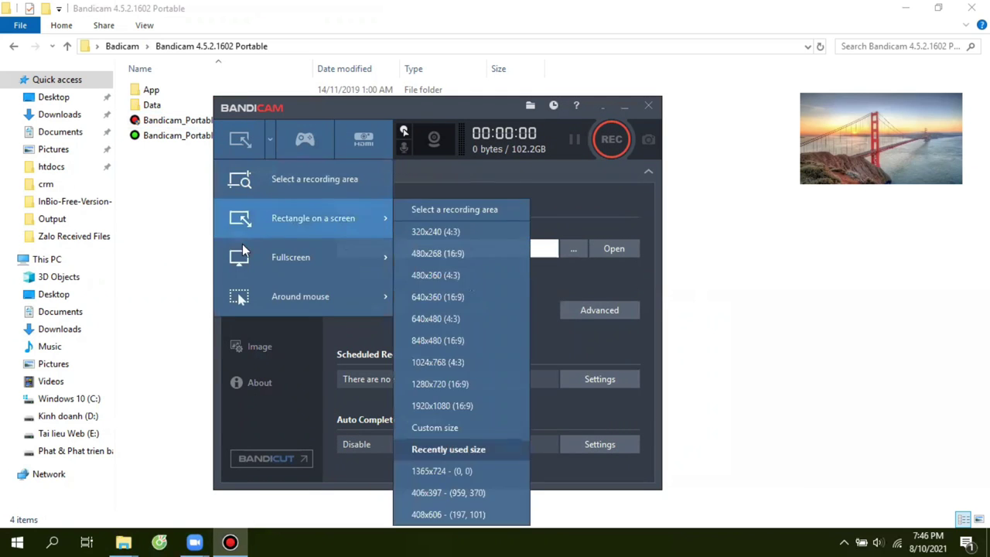
pyautogui.moveTo(243, 265)
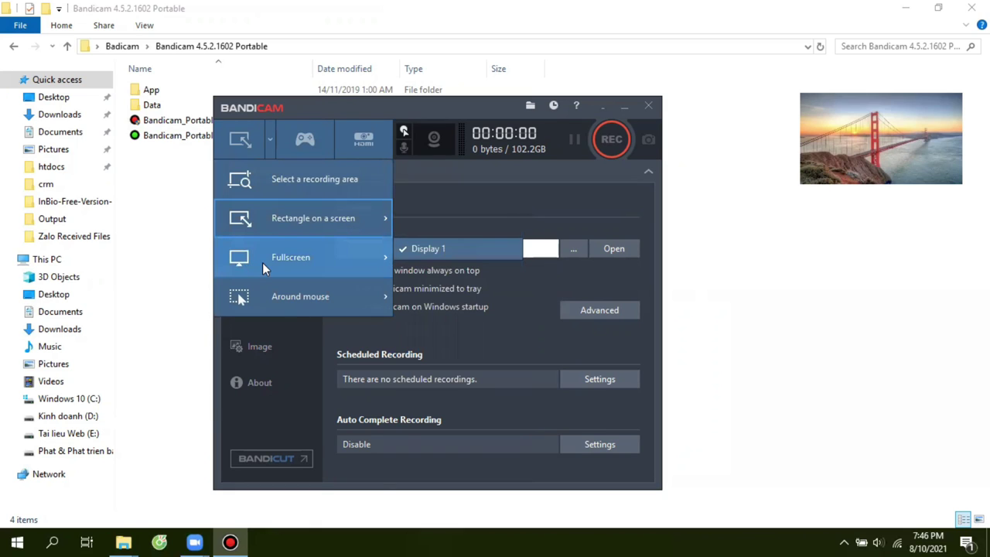
pyautogui.click(262, 267)
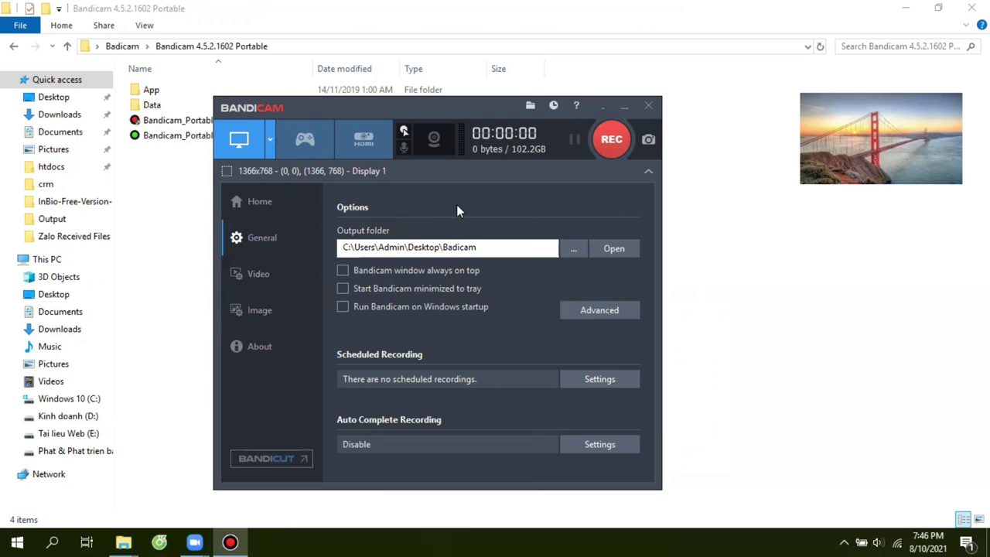
# Record a short fullscreen test video, dismissing the audio capture error, and stop the recording
pyautogui.click(611, 144)
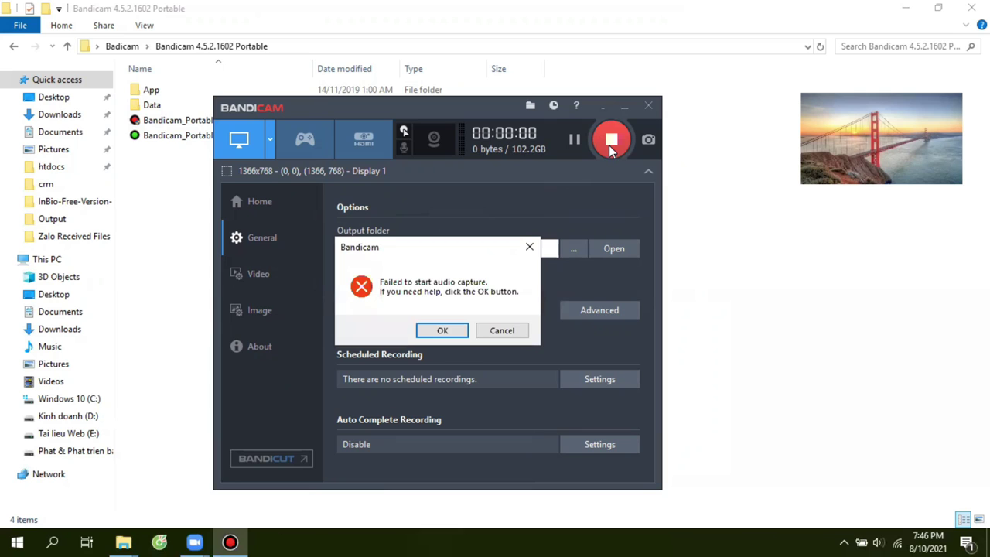
pyautogui.click(441, 330)
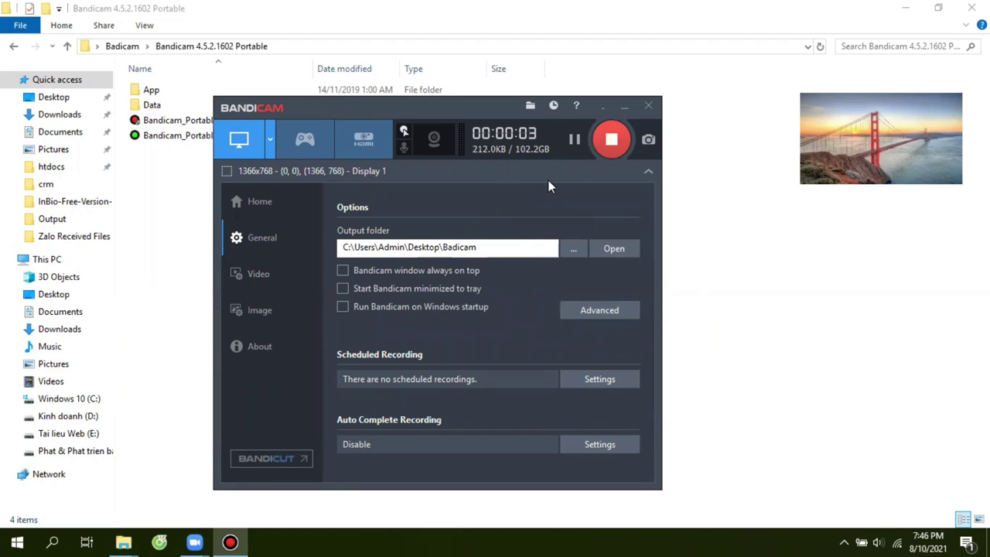
pyautogui.click(611, 140)
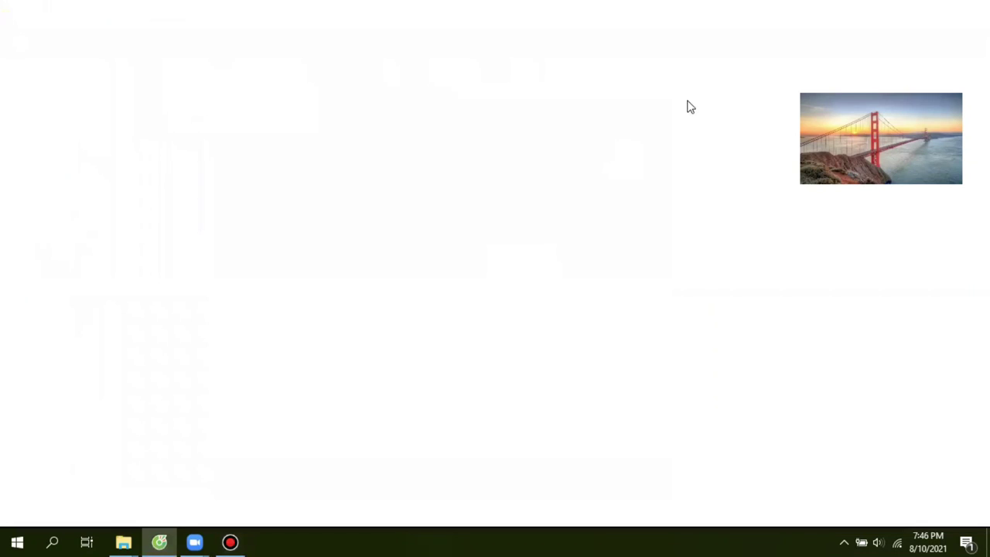
pyautogui.click(230, 542)
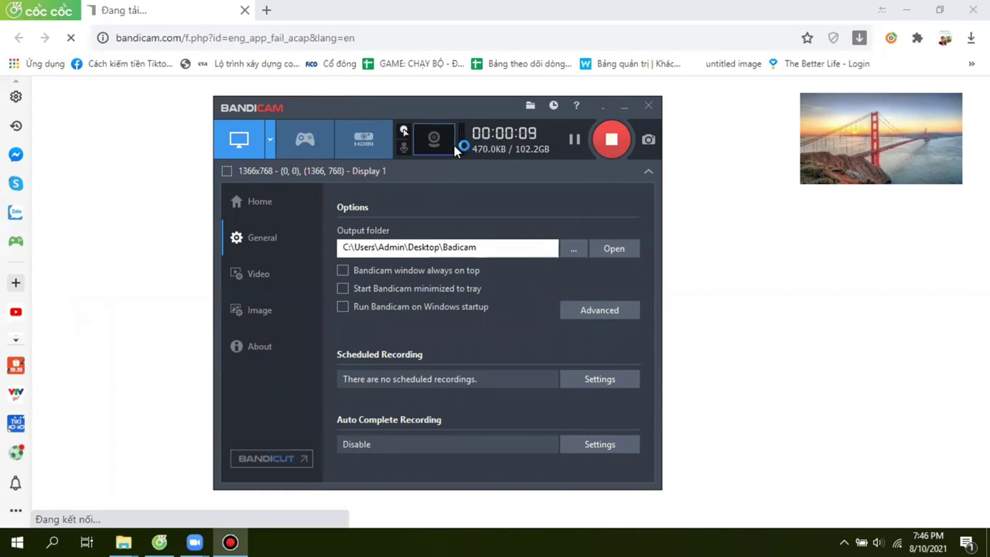
pyautogui.click(608, 142)
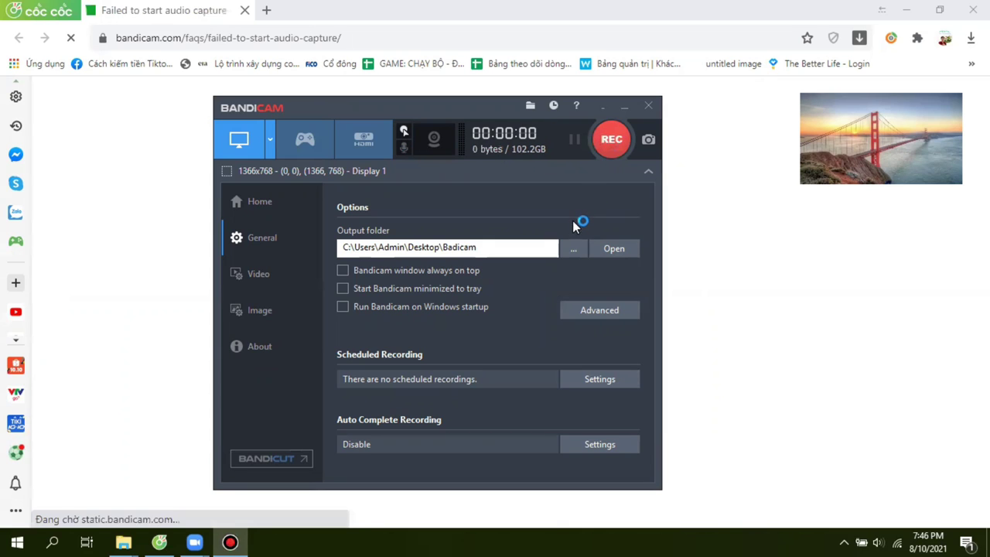
# Play the recorded MP4 from the output folder, close the player and minimize the folder window
pyautogui.click(614, 249)
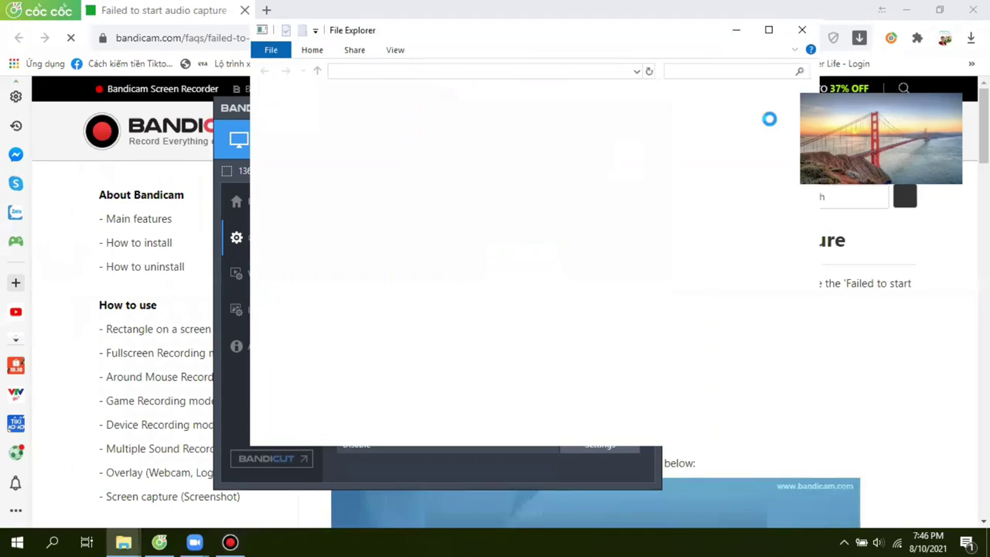
pyautogui.click(474, 147)
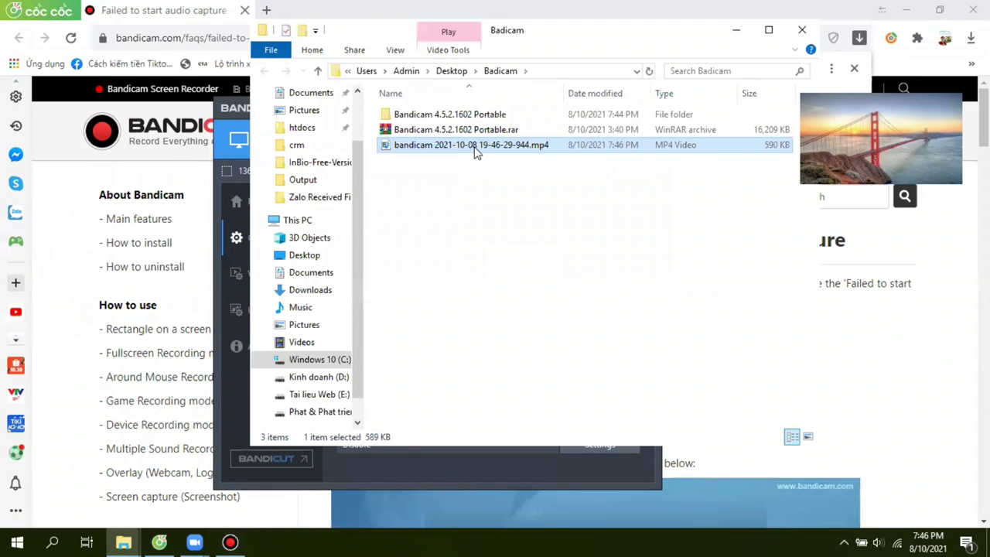
pyautogui.doubleClick(475, 147)
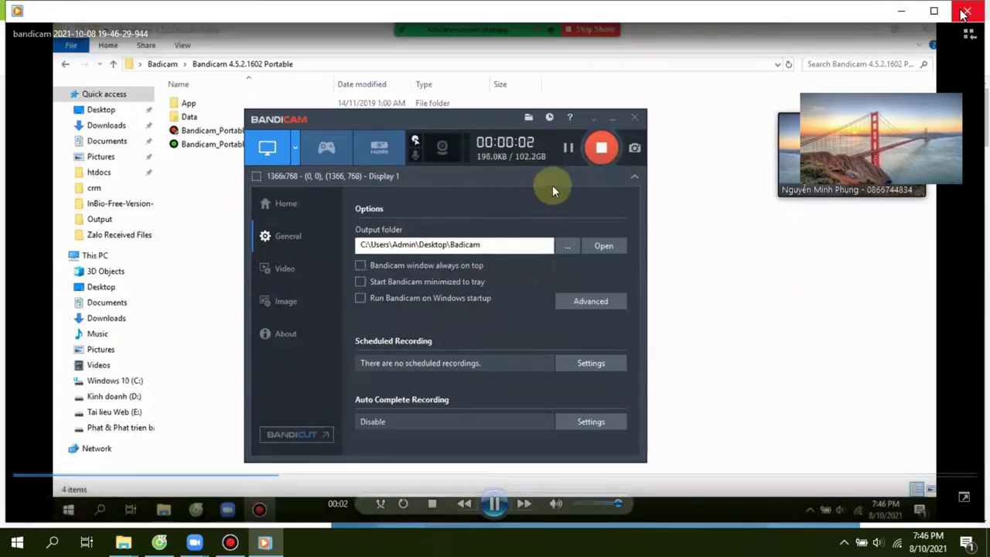
pyautogui.hotkey('alt', 'F4')
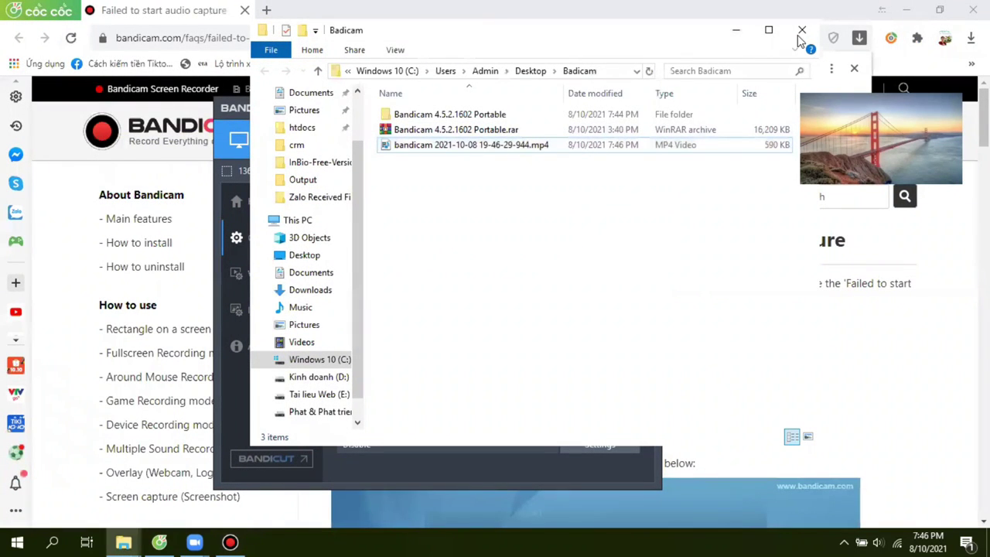
pyautogui.click(737, 31)
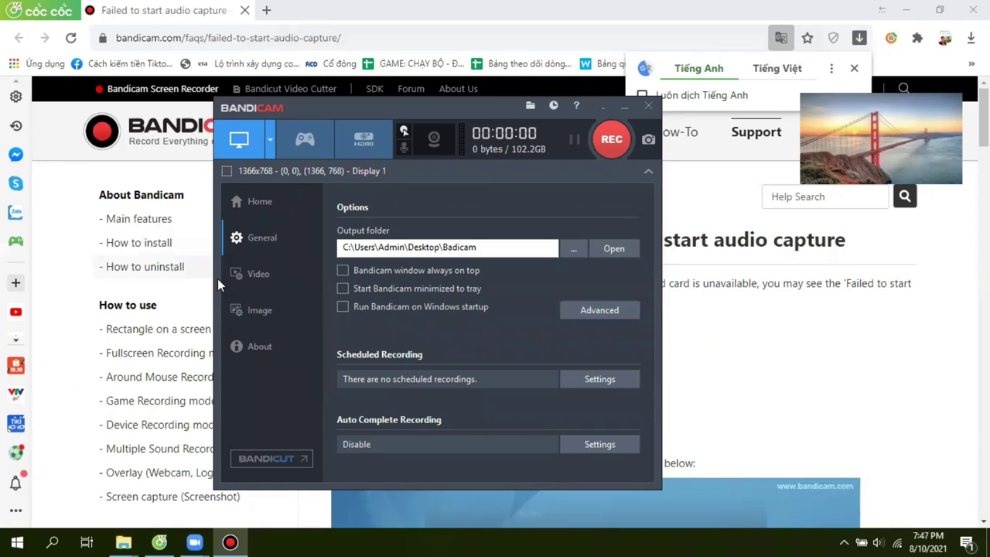
# Keep the Record/Stop and Pause hotkeys enabled in the video settings and set the Record/Stop hotkey to F12
pyautogui.click(250, 277)
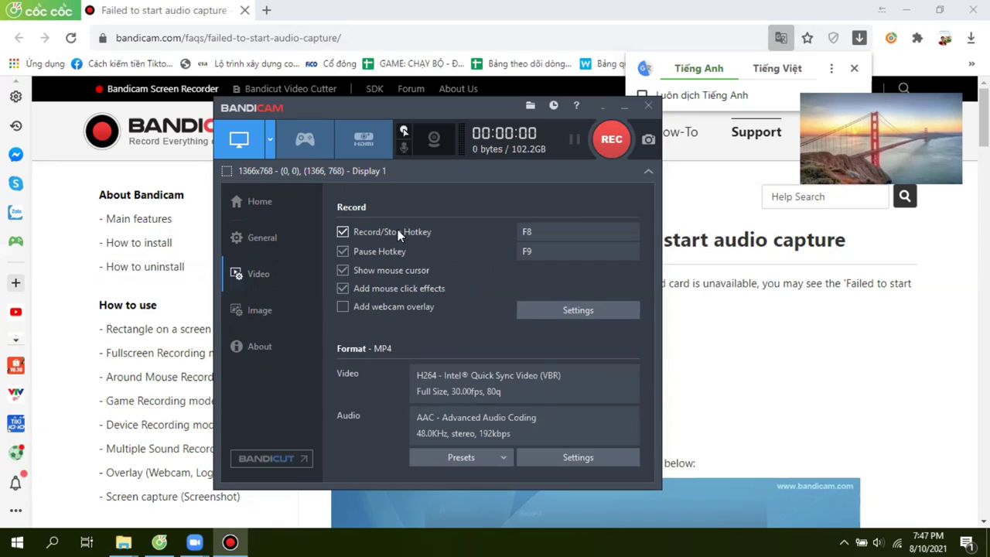
pyautogui.click(554, 230)
pyautogui.click(865, 308)
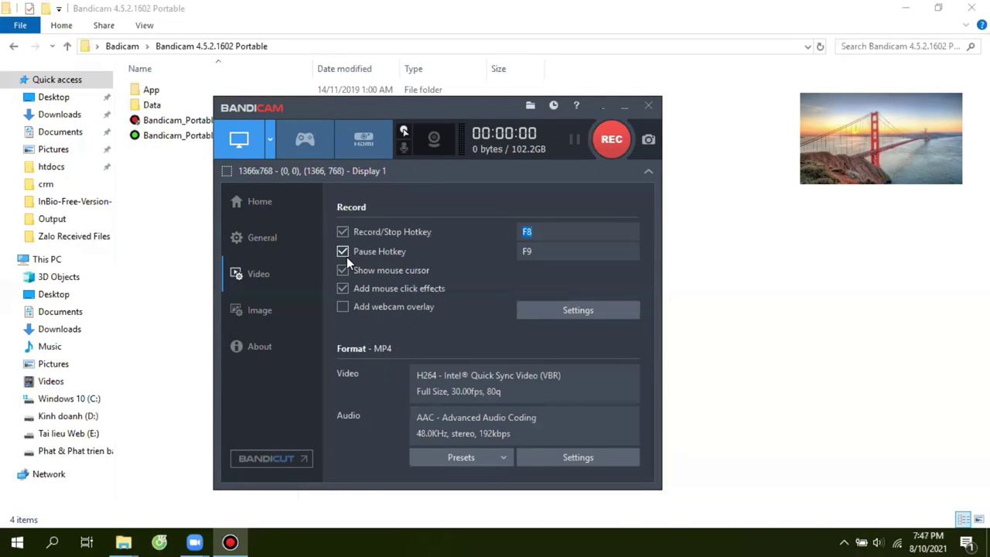
pyautogui.click(531, 249)
pyautogui.click(343, 252)
pyautogui.click(342, 231)
pyautogui.click(343, 251)
pyautogui.click(543, 230)
pyautogui.press('F12')
# Review the mouse effect recording settings and the highlight color choices, leaving them without changes
pyautogui.click(404, 137)
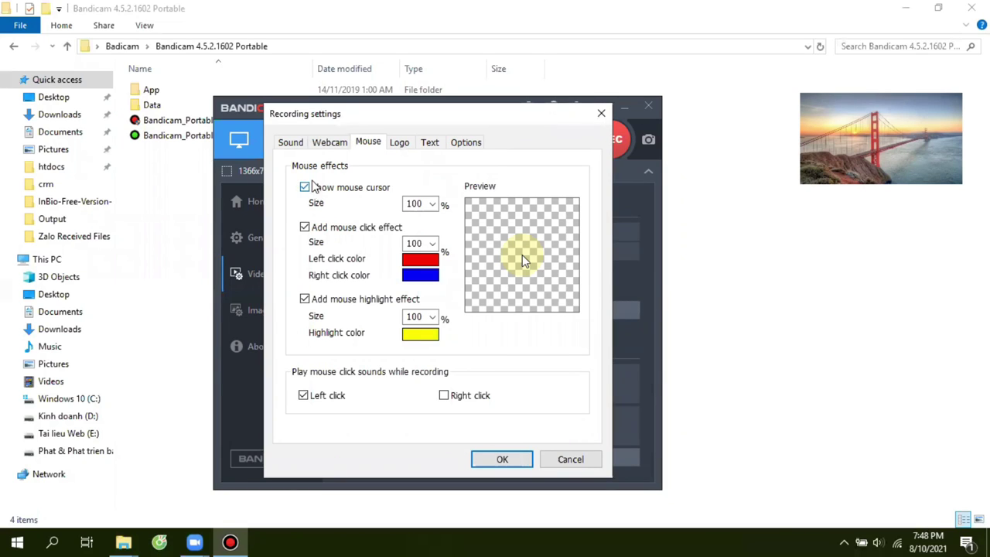
pyautogui.click(410, 337)
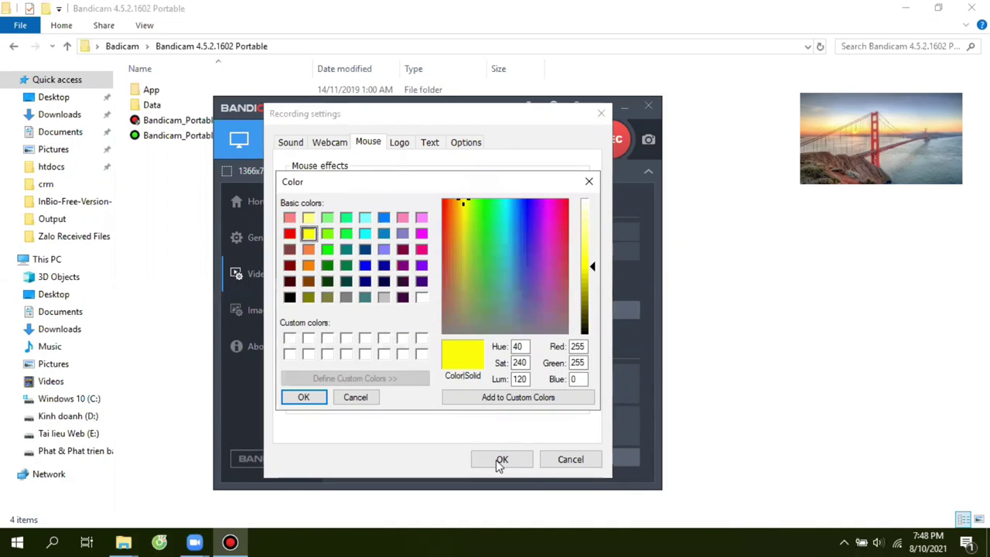
pyautogui.click(598, 114)
pyautogui.click(561, 462)
pyautogui.click(370, 398)
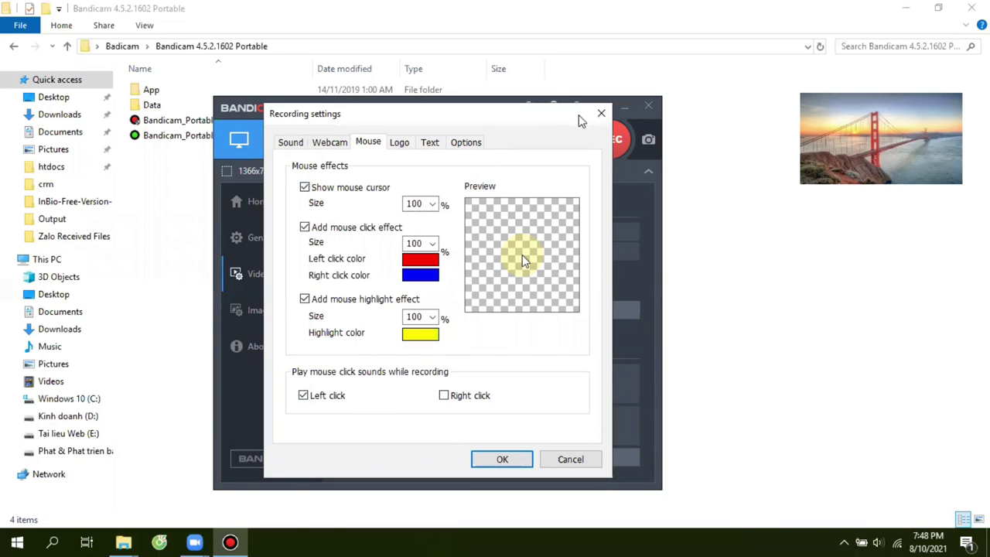
pyautogui.click(601, 115)
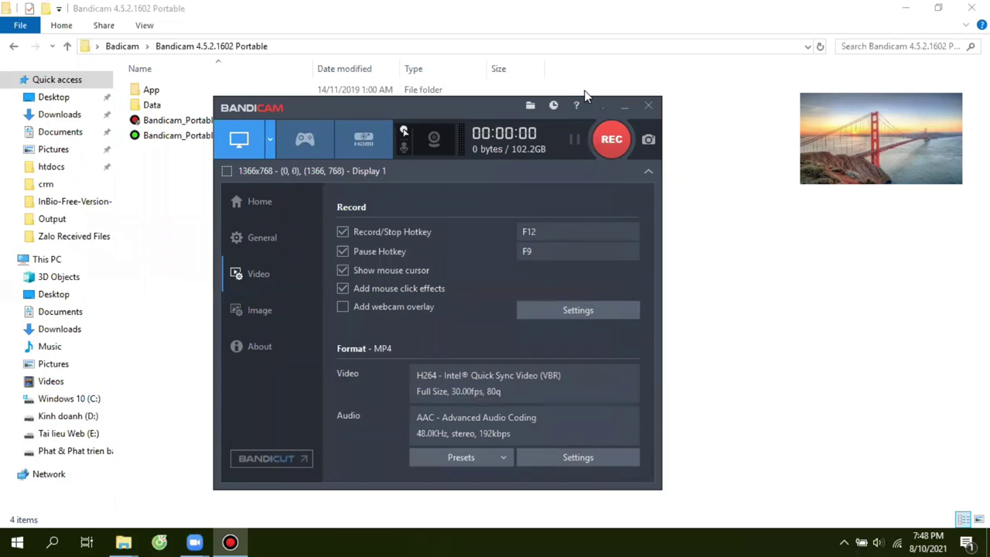
# Add the webcam overlay to the output video file, try the preset corner positions and choose the top-left one
pyautogui.click(433, 143)
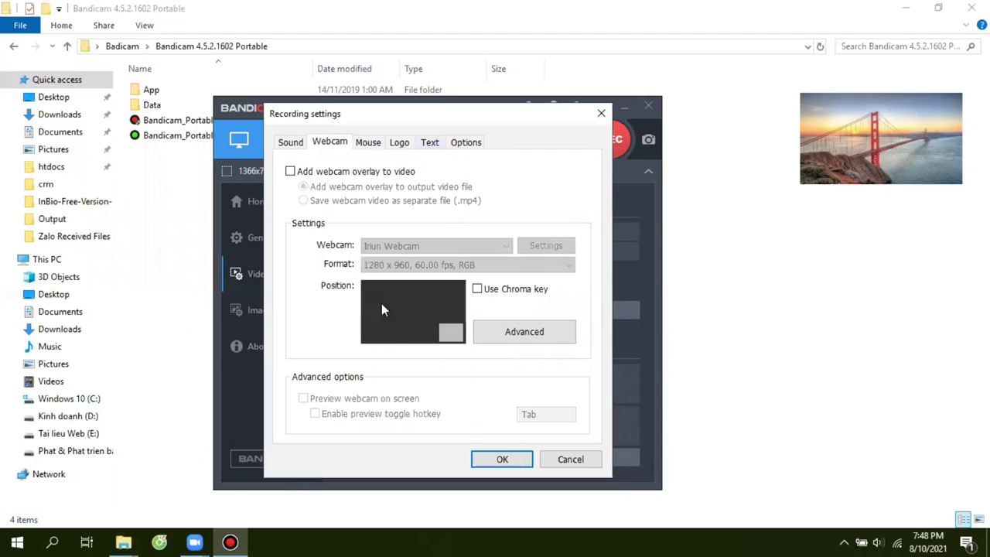
pyautogui.click(291, 172)
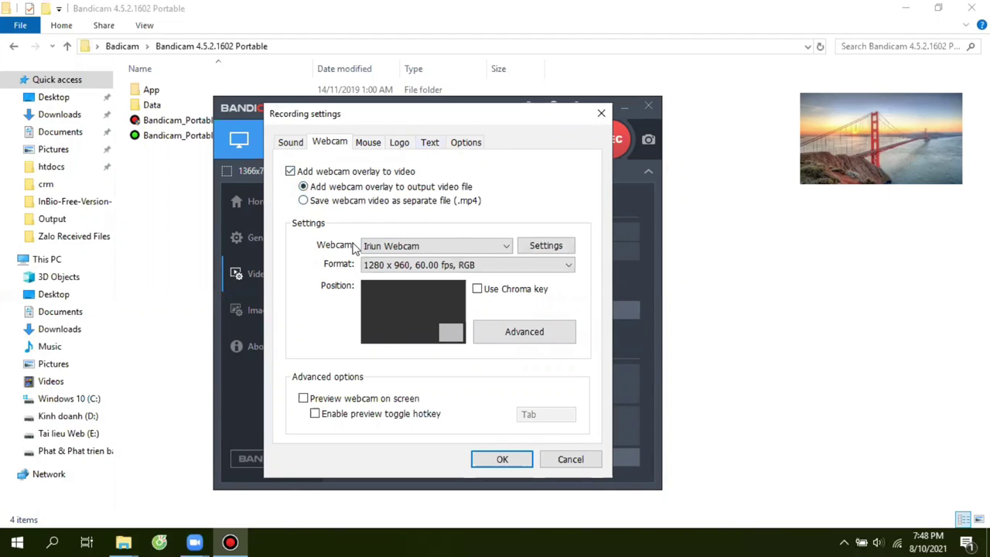
pyautogui.click(450, 334)
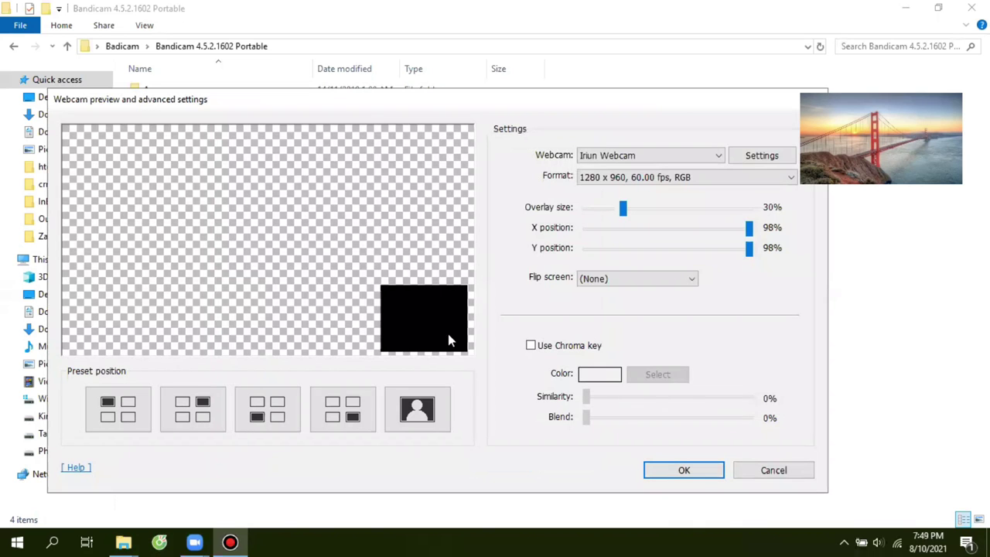
pyautogui.click(328, 420)
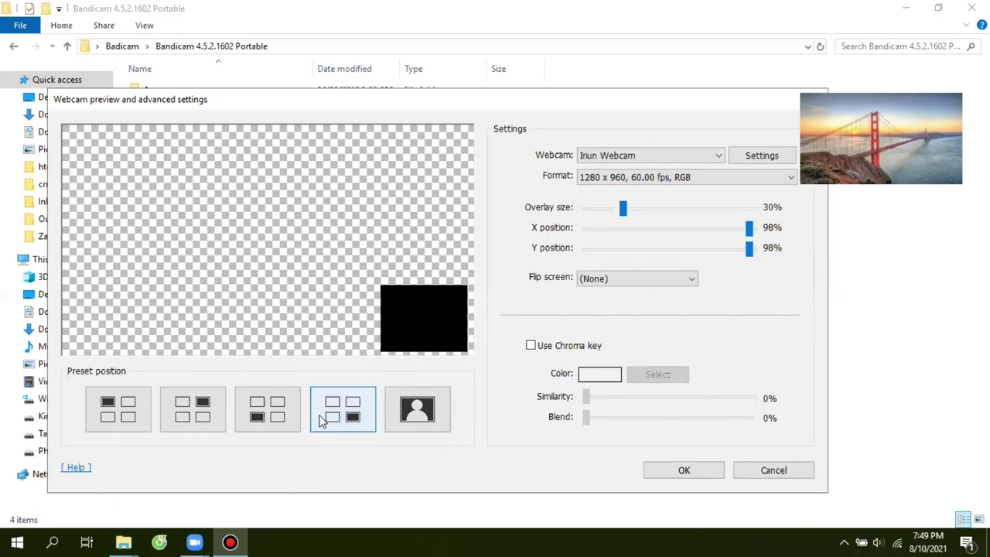
pyautogui.click(258, 418)
pyautogui.click(186, 420)
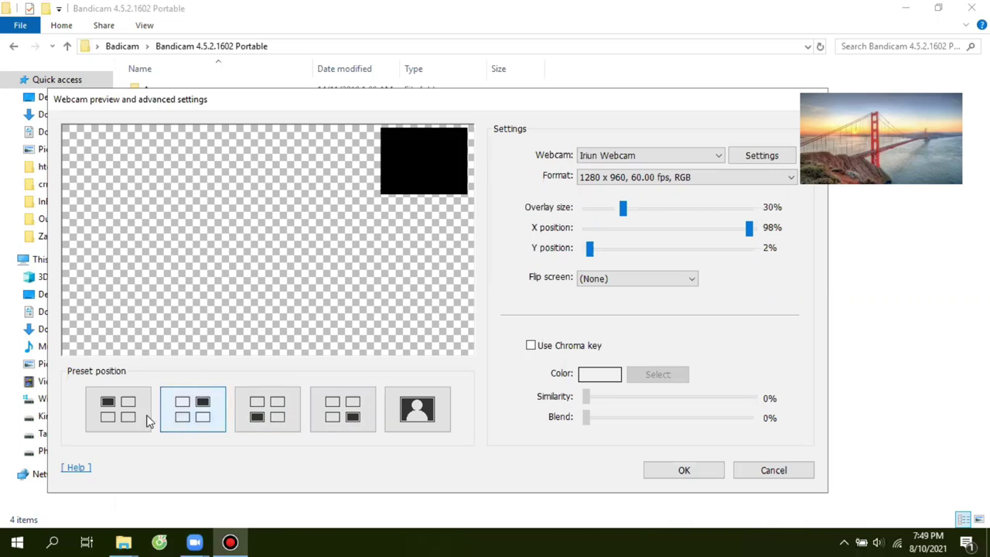
pyautogui.click(124, 422)
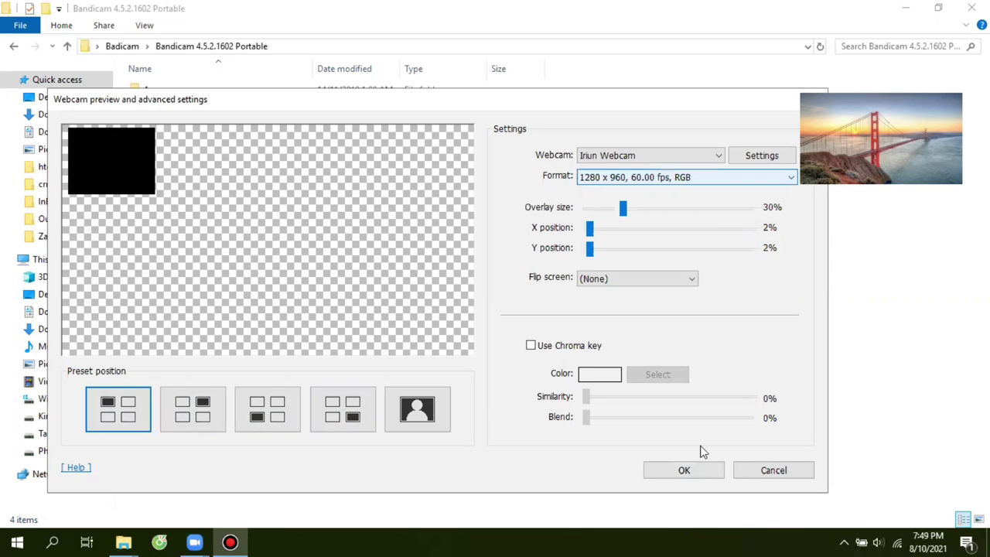
pyautogui.click(691, 469)
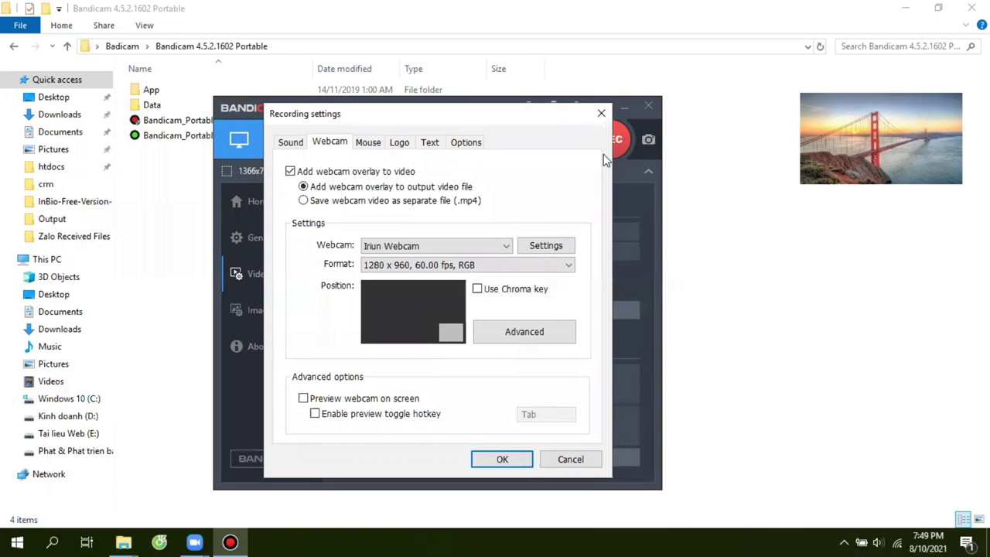
pyautogui.click(601, 113)
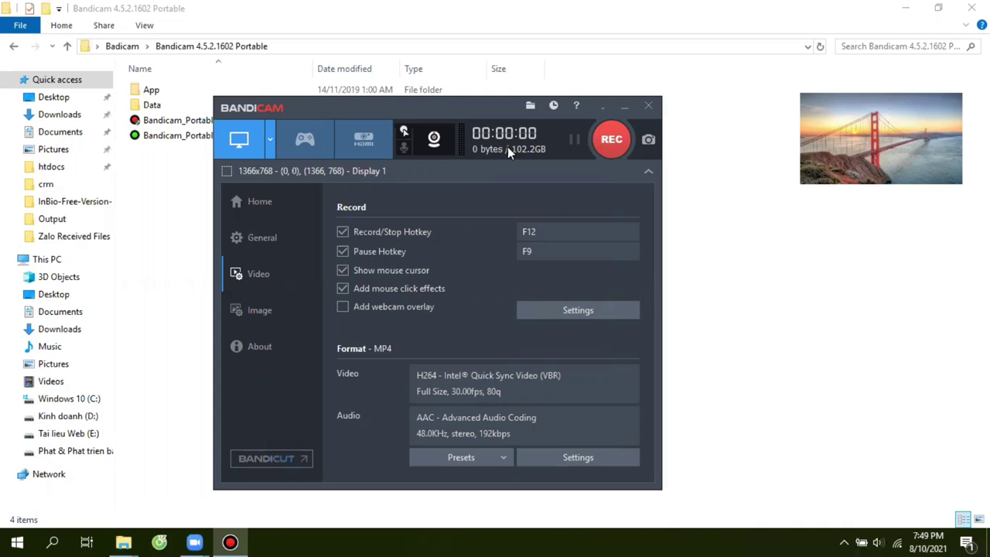
# Review the Home and General settings, open the recording output folder to check its files, and close it
pyautogui.click(256, 213)
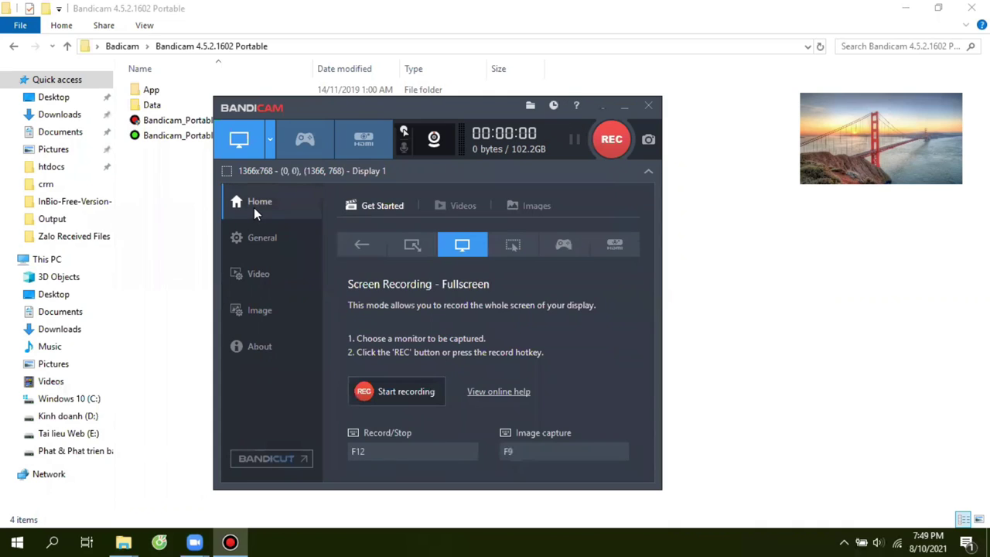
pyautogui.click(263, 240)
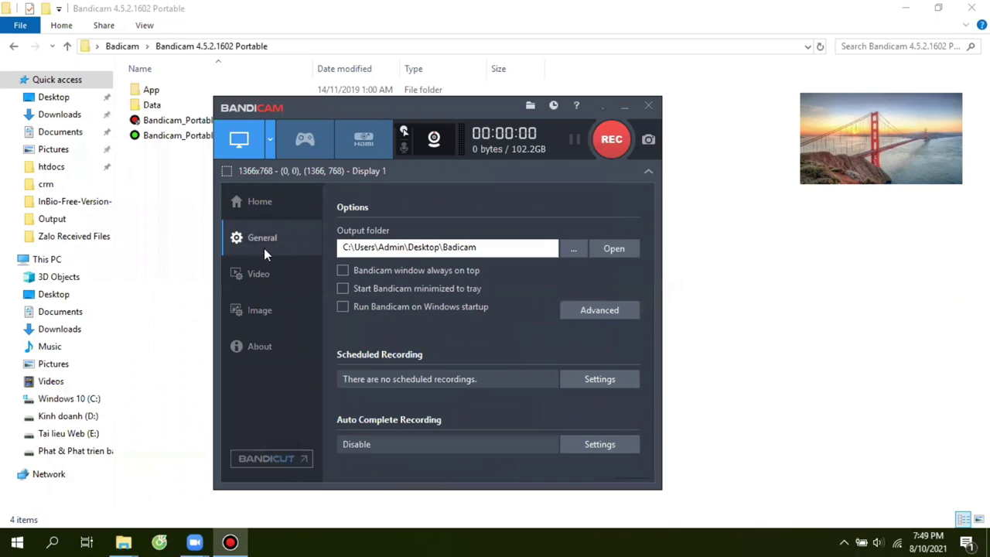
pyautogui.click(618, 252)
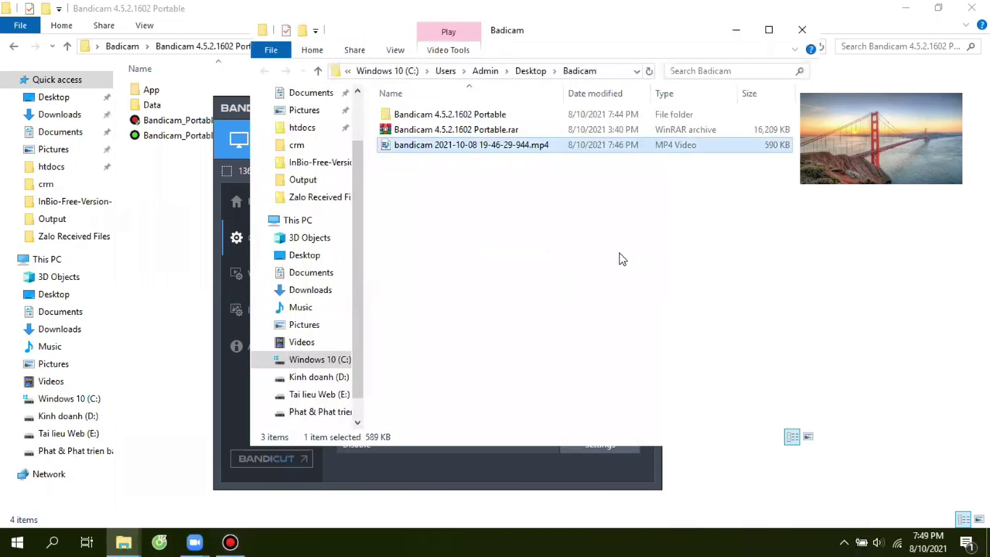
pyautogui.click(802, 29)
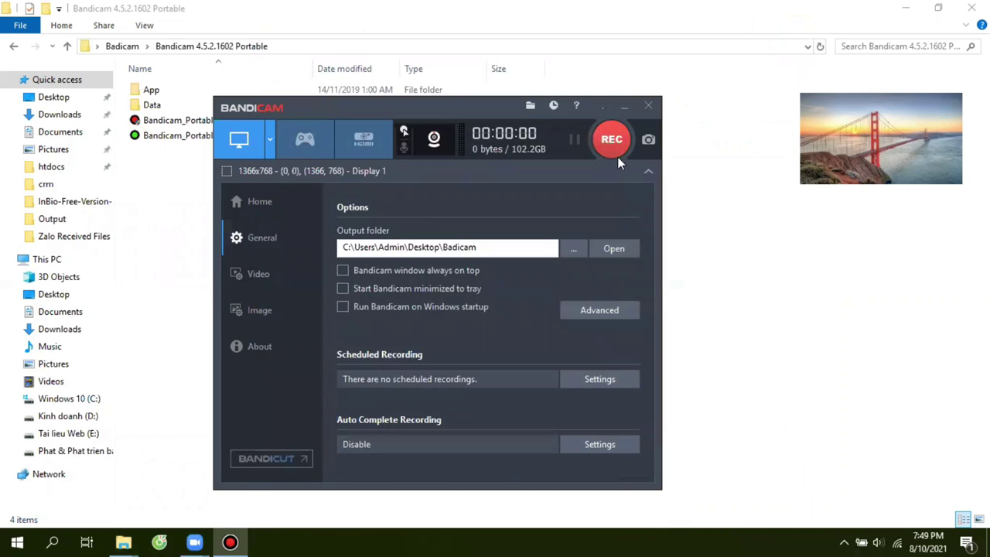
# Review the available primary sound devices without changing them, and check the video recording settings
pyautogui.click(406, 147)
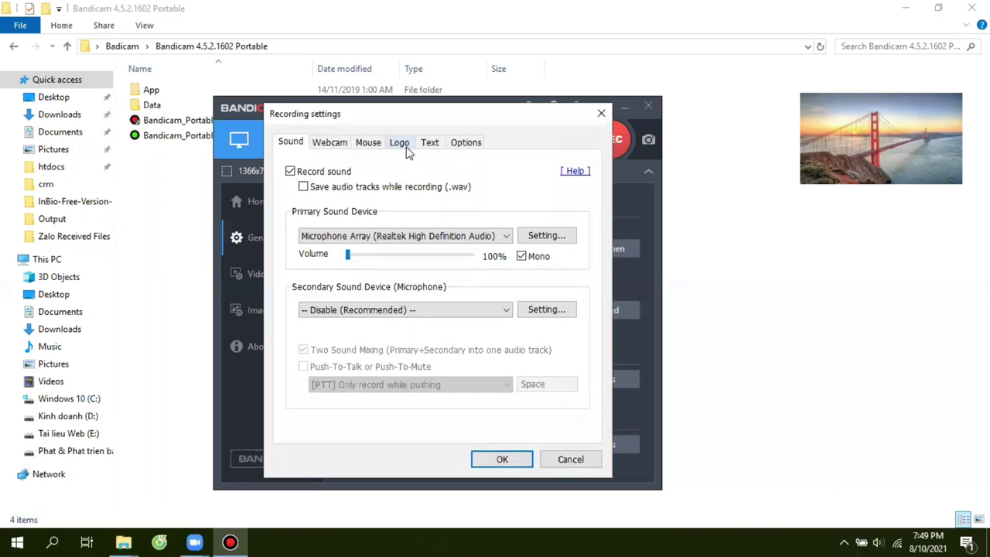
pyautogui.click(355, 237)
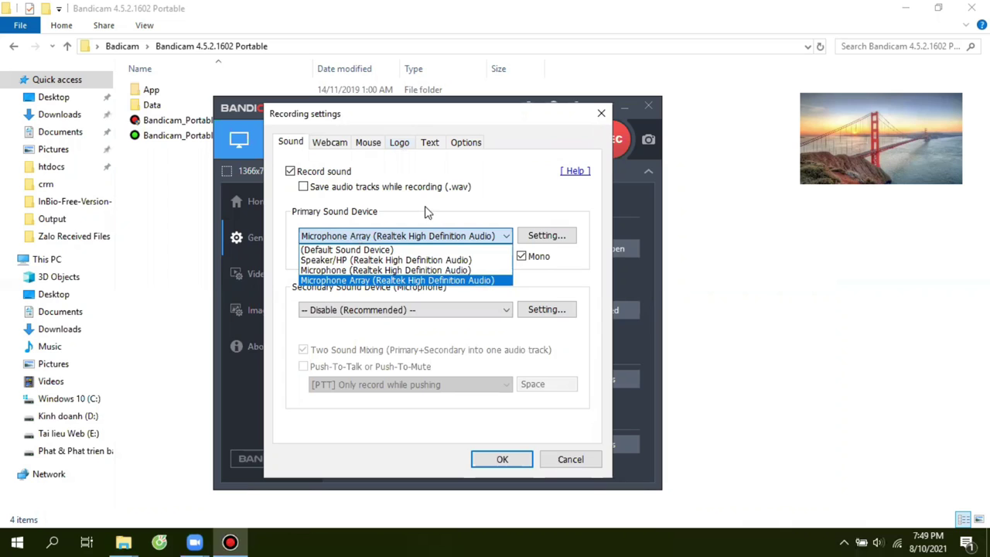
pyautogui.click(356, 238)
pyautogui.click(601, 113)
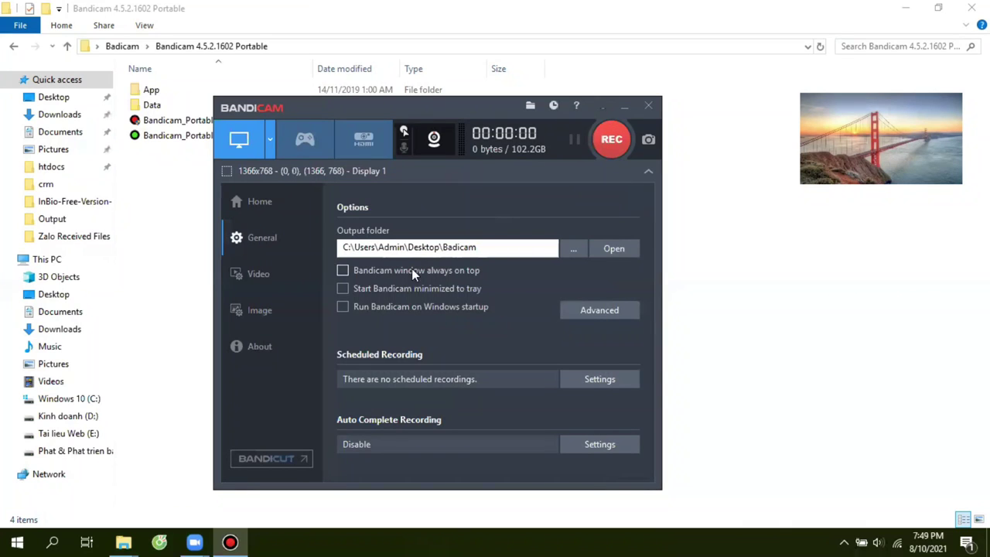
pyautogui.click(265, 280)
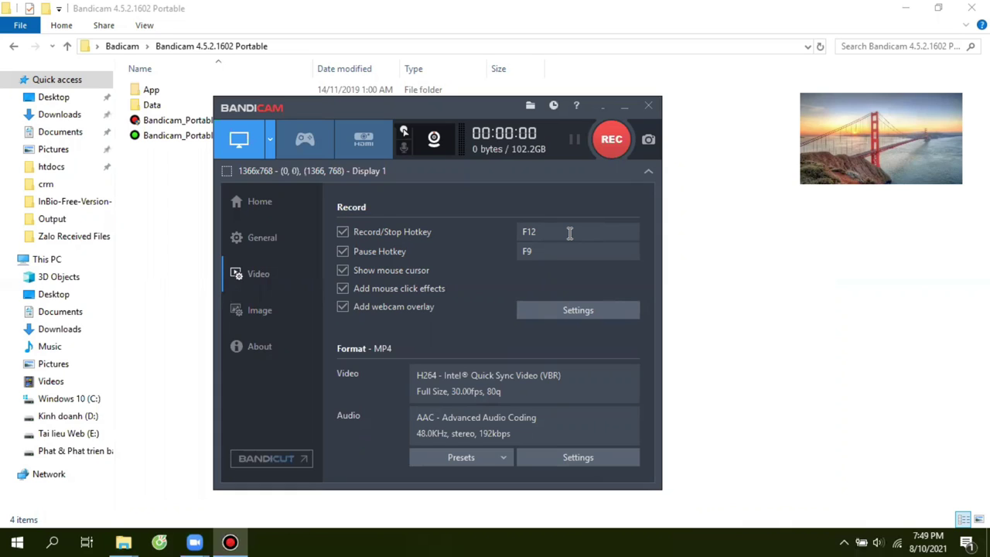
# Minimize the recorder, go up to the Badicam folder and briefly select the Bandicam 4.5.2.1602 Portable.rar archive
pyautogui.click(630, 112)
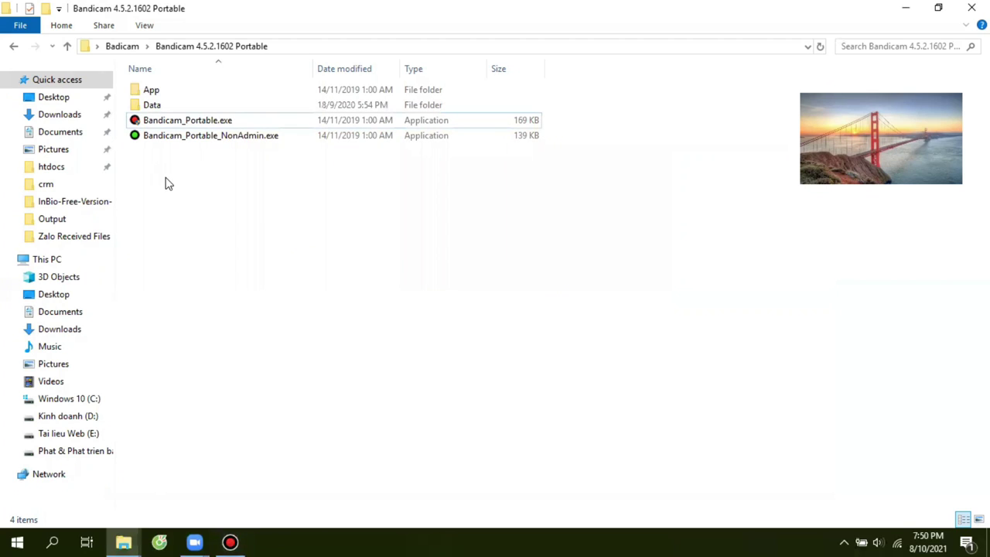
pyautogui.press('BackSpace')
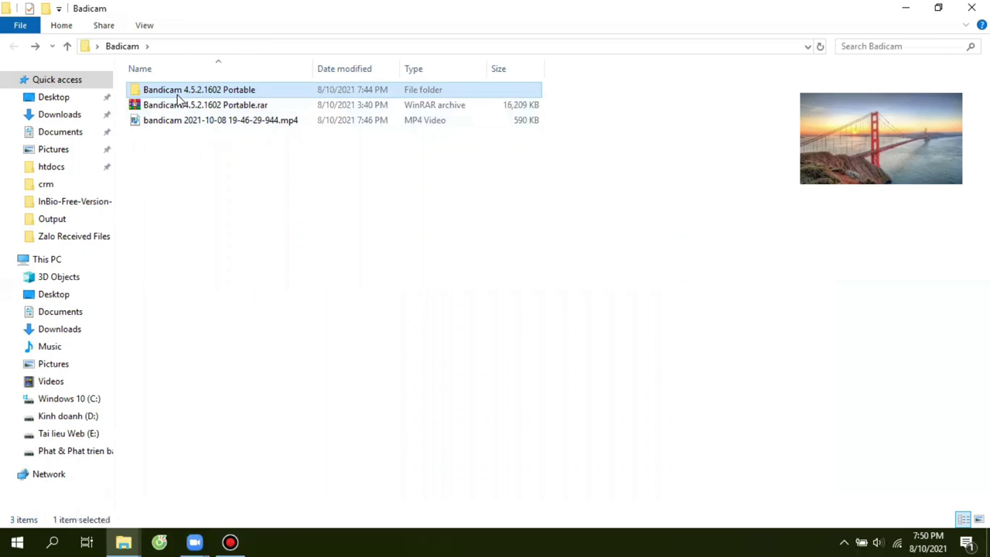
pyautogui.click(214, 105)
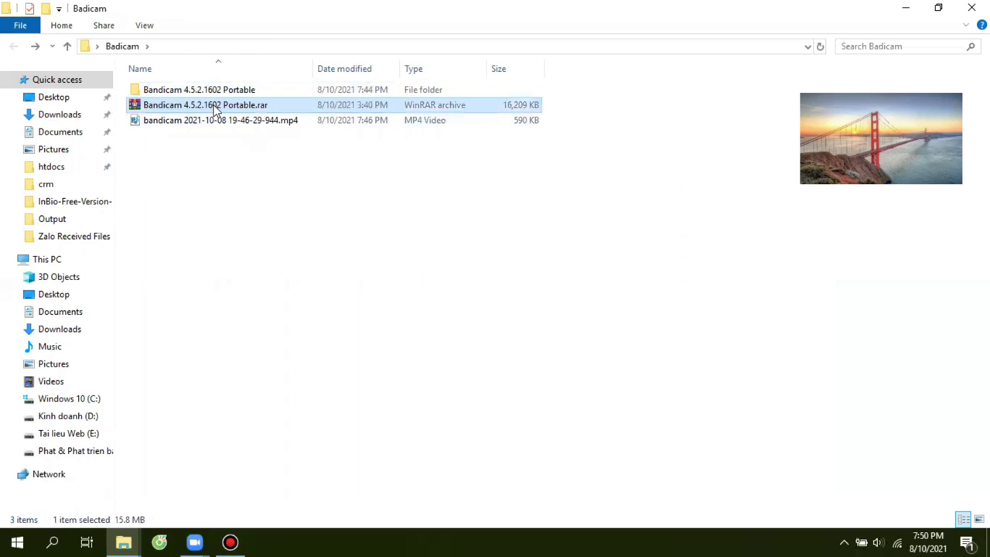
pyautogui.click(253, 185)
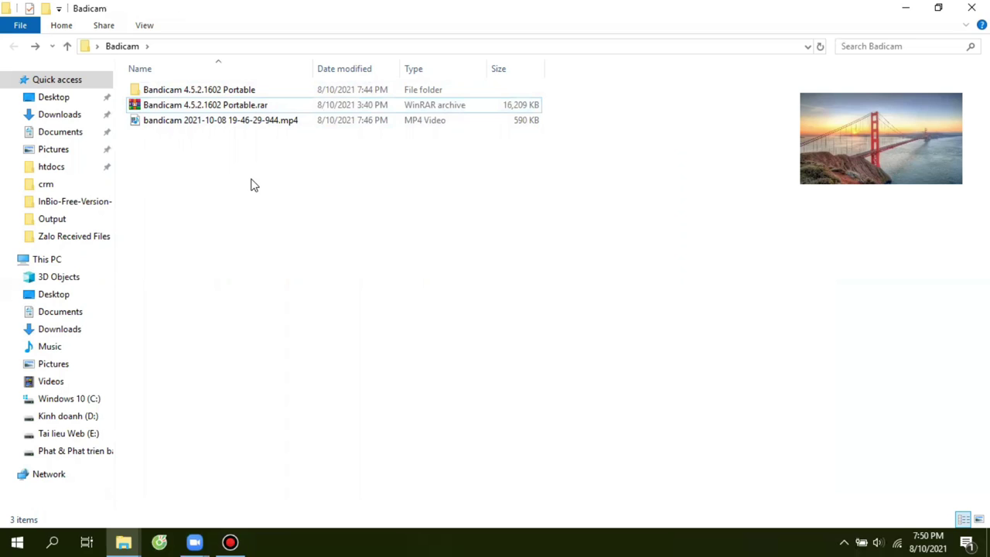